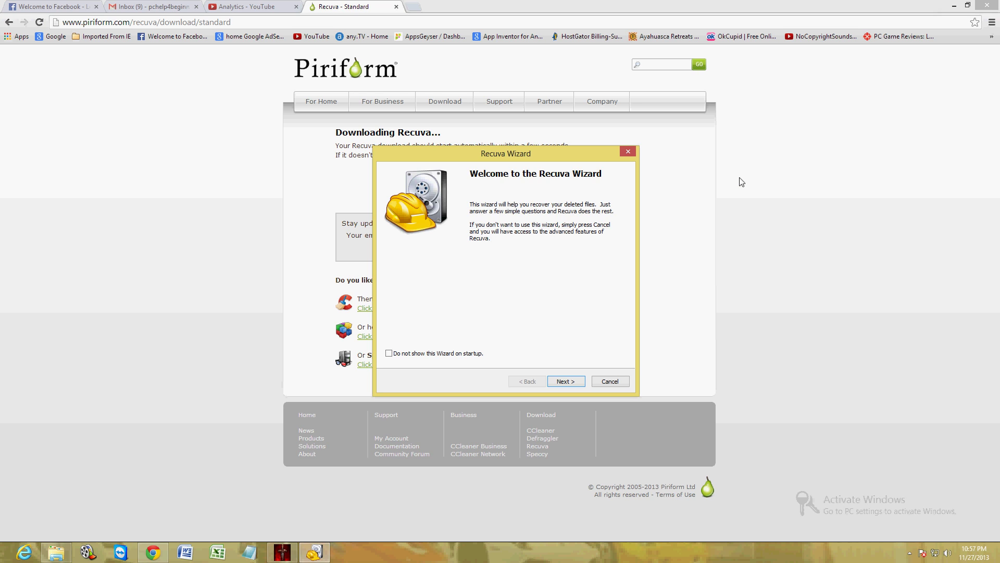
- Bring the Piriform Recuva download page back to the front in Chrome
{"action": "left_click", "coordinate": [736, 187]}
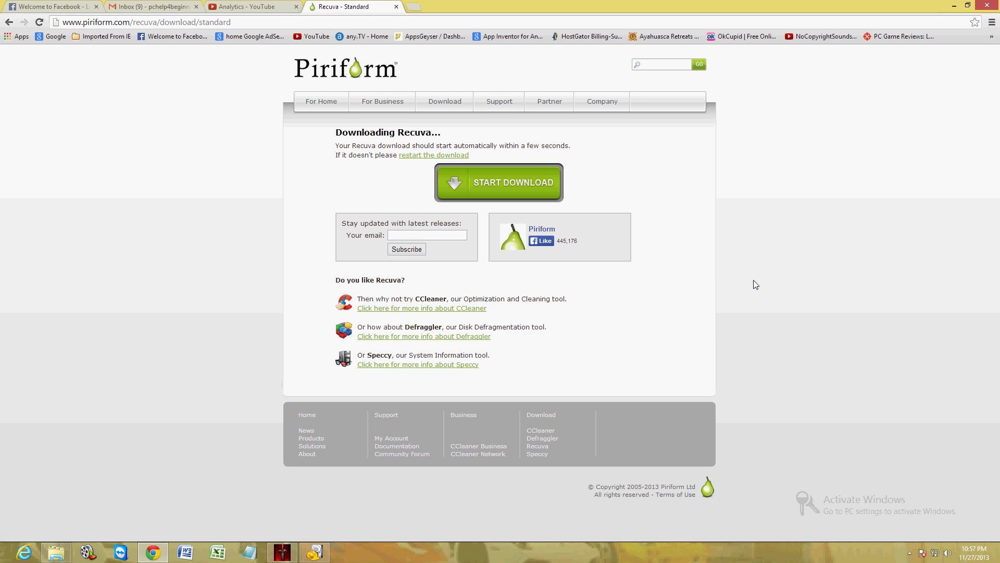
- Bring the Recuva Wizard forward and advance past its welcome page
{"action": "left_click", "coordinate": [315, 552]}
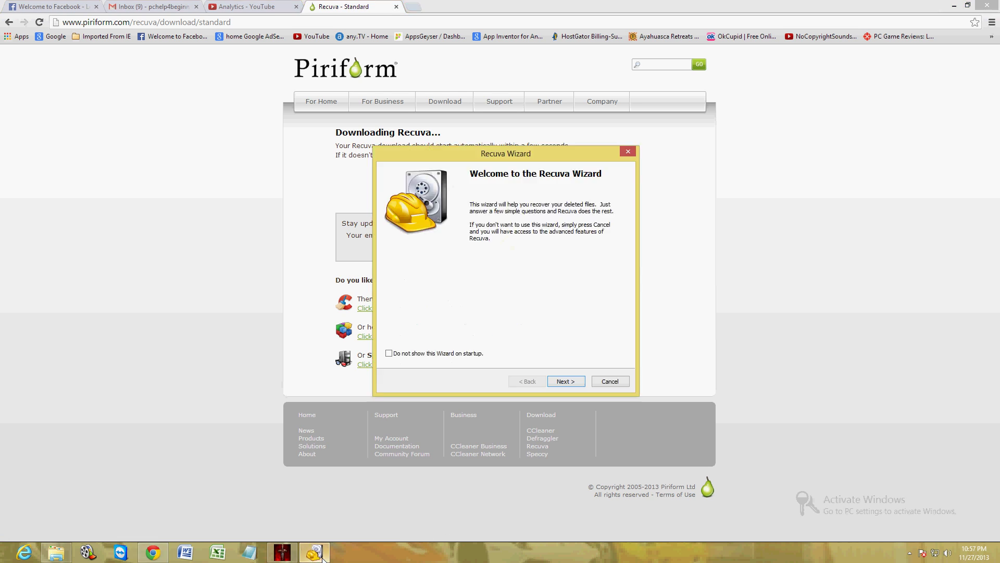
{"action": "left_click_drag", "start_coordinate": [536, 156], "coordinate": [530, 154]}
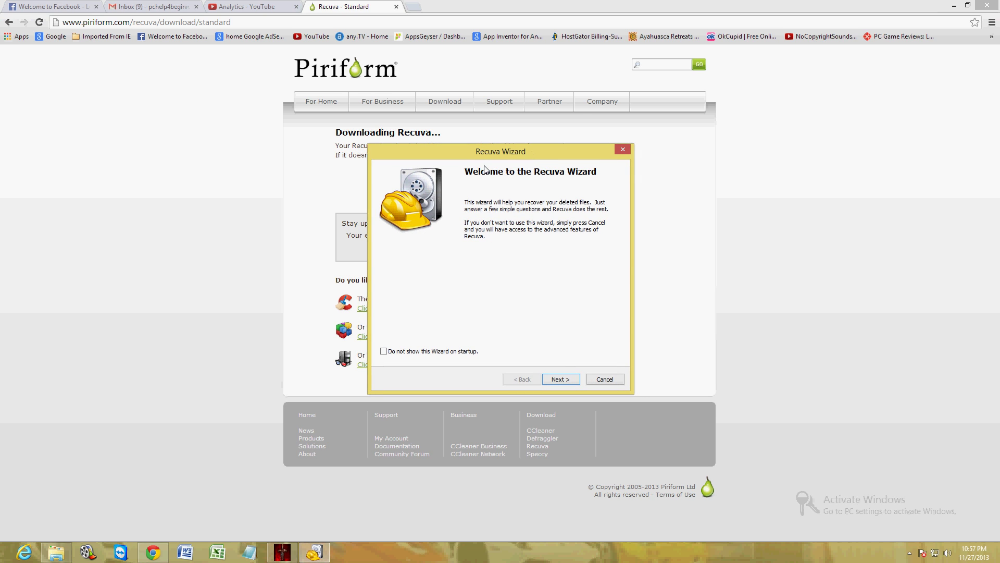
{"action": "left_click", "coordinate": [560, 380]}
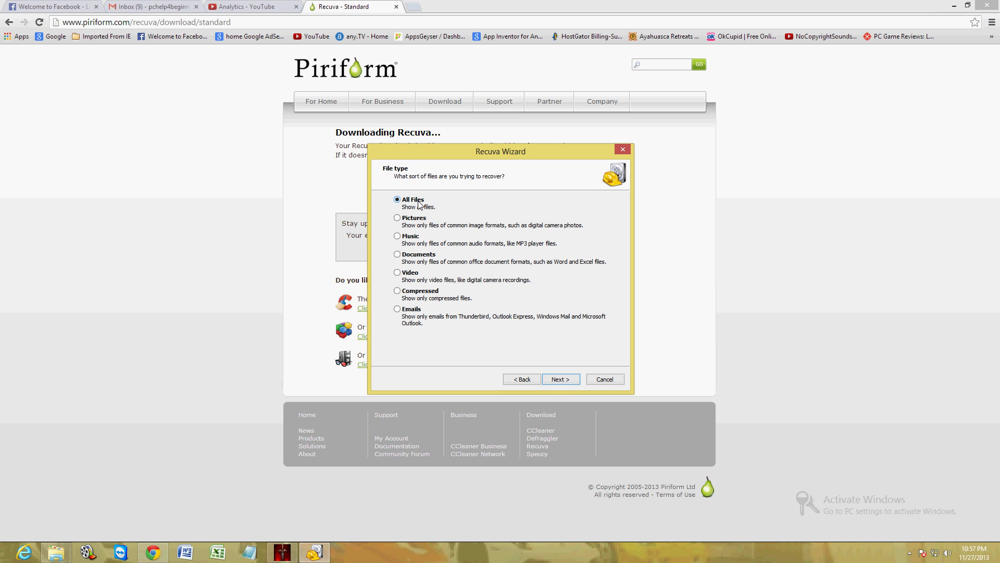
- Try the Pictures, Music, Documents, Video and Compressed file types, then reselect All Files
{"action": "left_click", "coordinate": [420, 223]}
{"action": "left_click", "coordinate": [416, 239]}
{"action": "left_click", "coordinate": [422, 263]}
{"action": "left_click", "coordinate": [422, 276]}
{"action": "left_click", "coordinate": [424, 293]}
{"action": "left_click", "coordinate": [399, 200]}
- Try the media card and My Documents locations, then choose In the Recycle Bin
{"action": "left_click", "coordinate": [558, 380]}
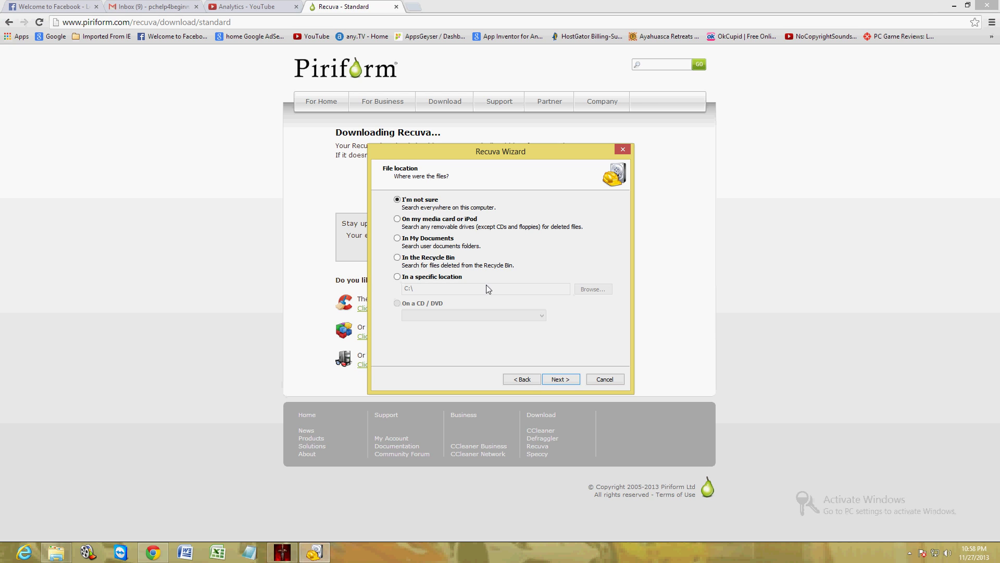
{"action": "left_click", "coordinate": [399, 221]}
{"action": "left_click", "coordinate": [397, 238]}
{"action": "left_click", "coordinate": [399, 258]}
- Continue to the ready-to-search page and start the scan with Deep Scan off
{"action": "left_click", "coordinate": [571, 383]}
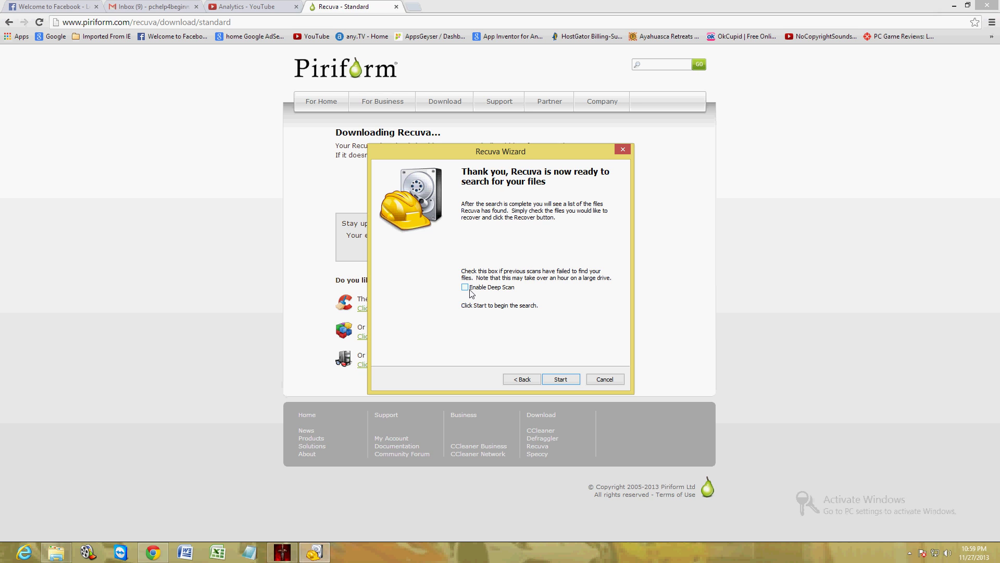
{"action": "left_click_drag", "start_coordinate": [500, 155], "coordinate": [489, 144]}
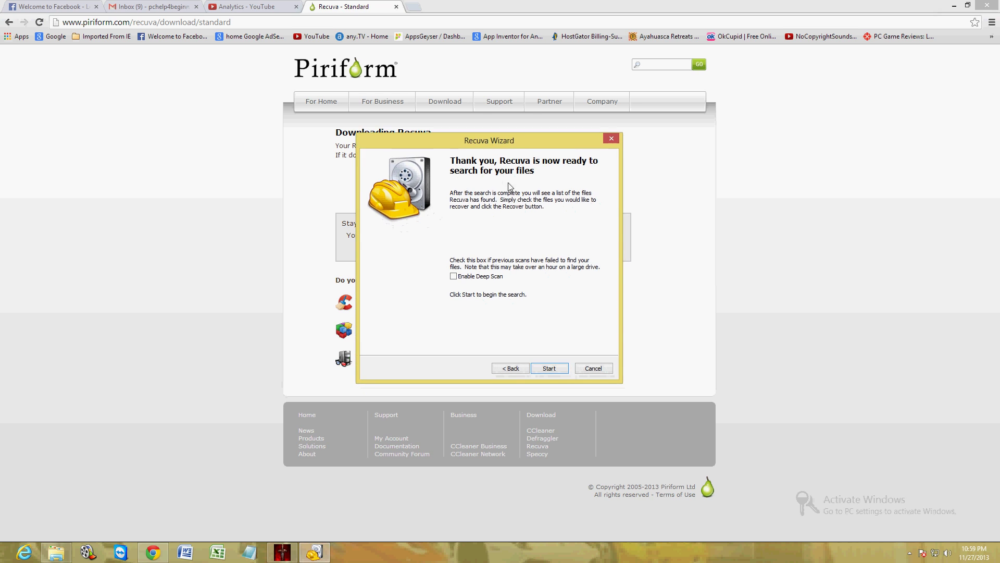
{"action": "left_click", "coordinate": [550, 368]}
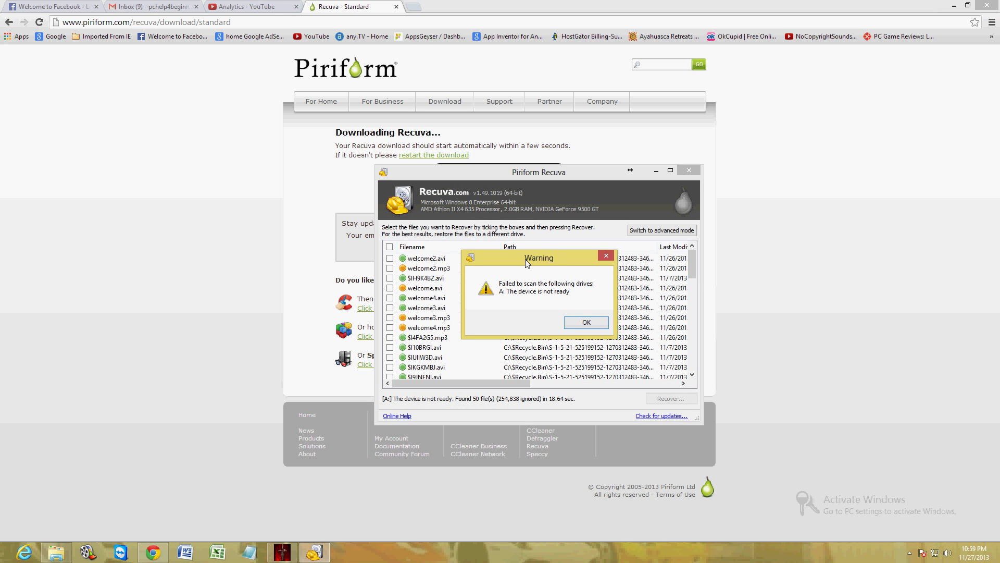
- Move the drive A: warning dialog slightly to the left
{"action": "left_click_drag", "start_coordinate": [528, 263], "coordinate": [515, 263]}
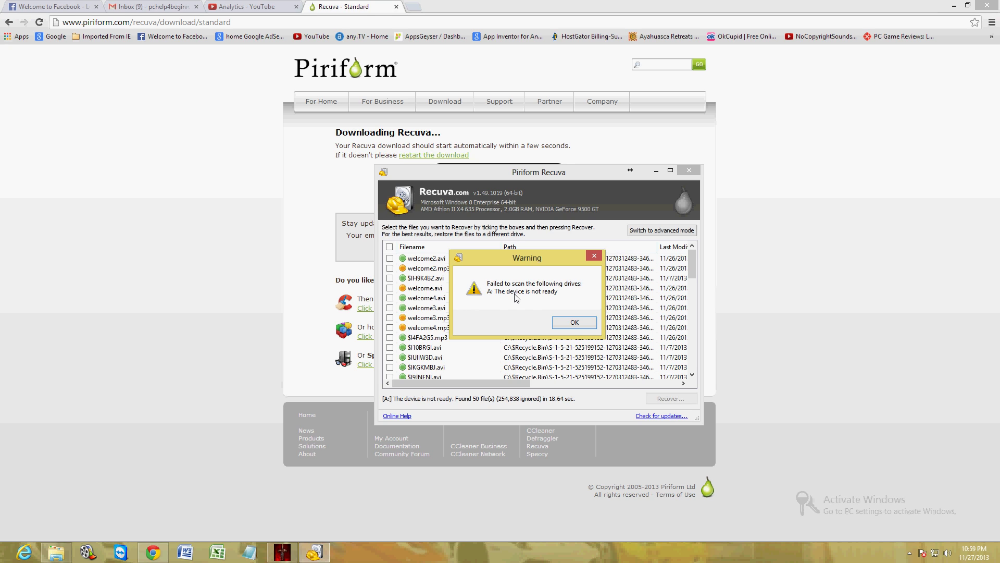
- Dismiss the drive A: warning, then move and widen the Recuva results window
{"action": "left_click", "coordinate": [573, 322]}
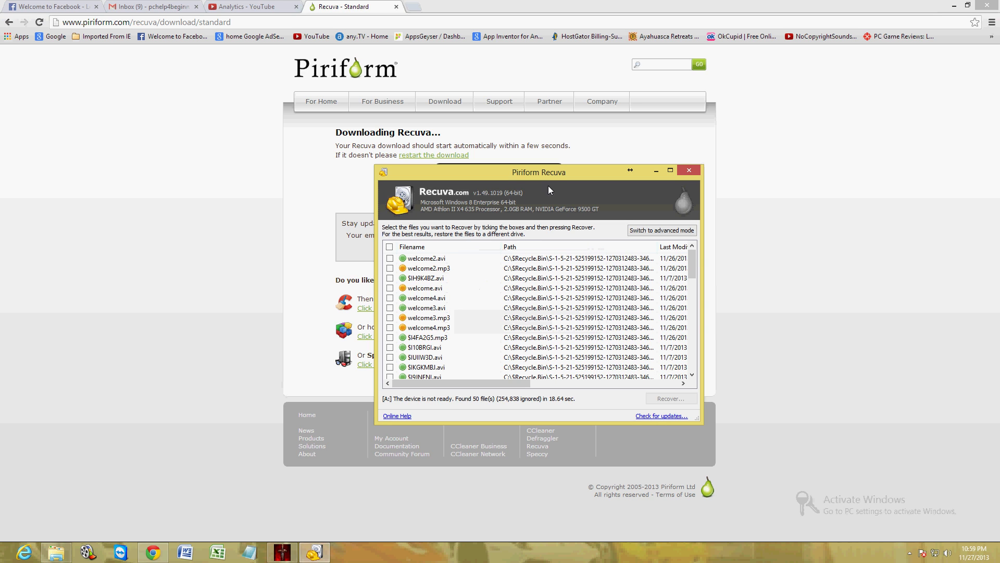
{"action": "left_click_drag", "start_coordinate": [545, 180], "coordinate": [524, 175]}
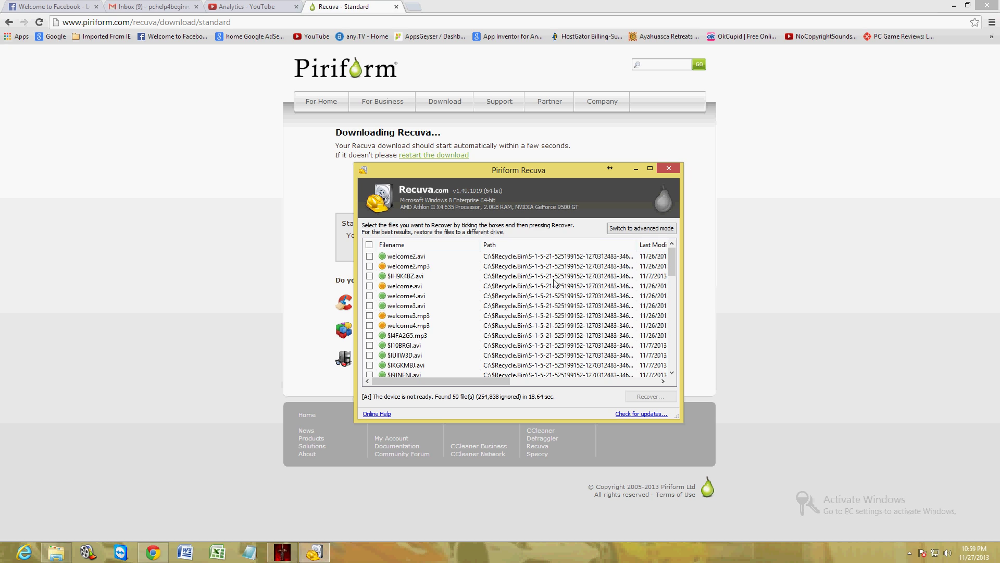
{"action": "left_click", "coordinate": [395, 268]}
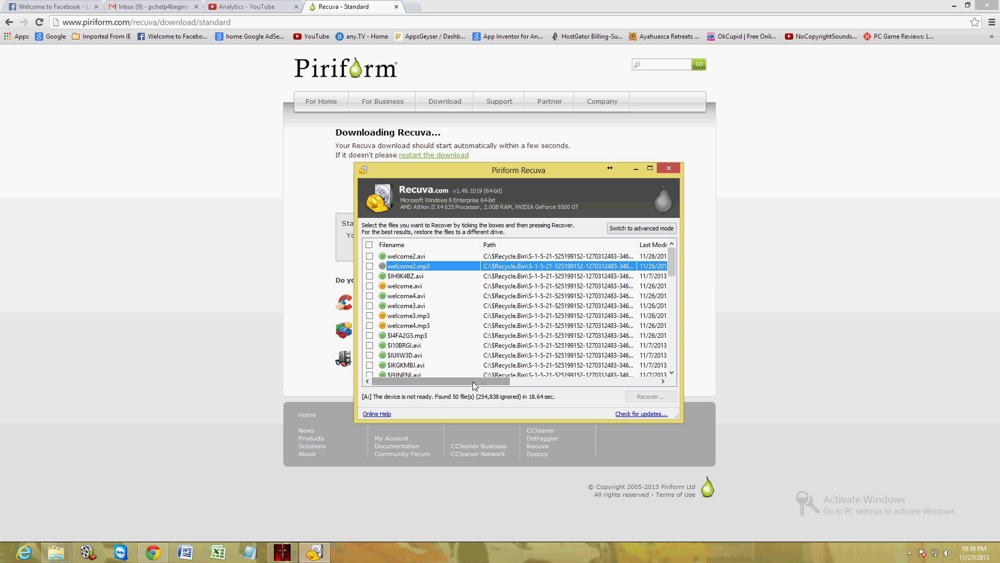
{"action": "left_click_drag", "start_coordinate": [475, 386], "coordinate": [566, 386]}
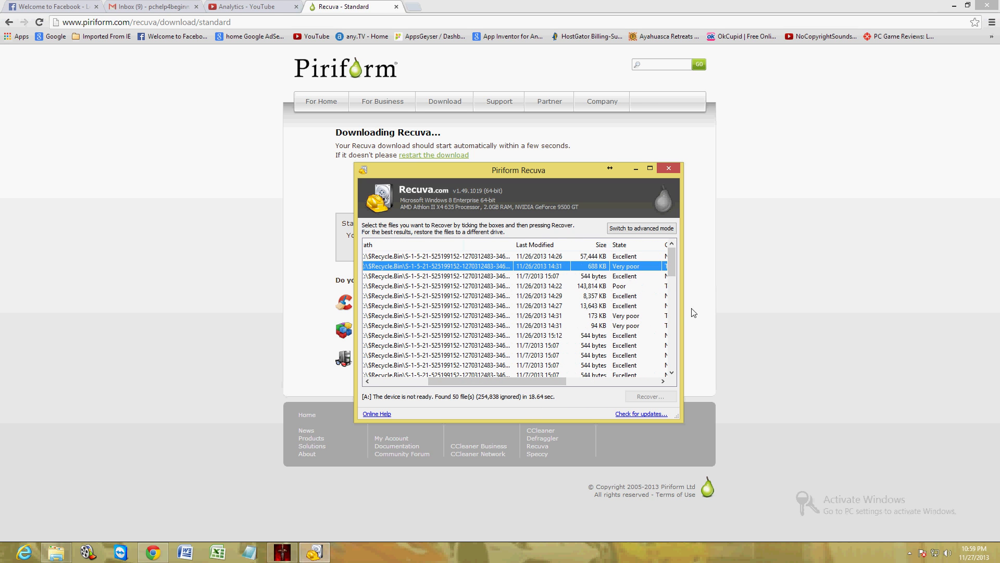
{"action": "left_click_drag", "start_coordinate": [683, 310], "coordinate": [948, 301]}
{"action": "left_click_drag", "start_coordinate": [619, 172], "coordinate": [476, 174]}
{"action": "left_click_drag", "start_coordinate": [359, 374], "coordinate": [289, 376]}
- Select the welcome.avi, welcome3.avi and welcome4.avi entries in turn
{"action": "left_click", "coordinate": [274, 281]}
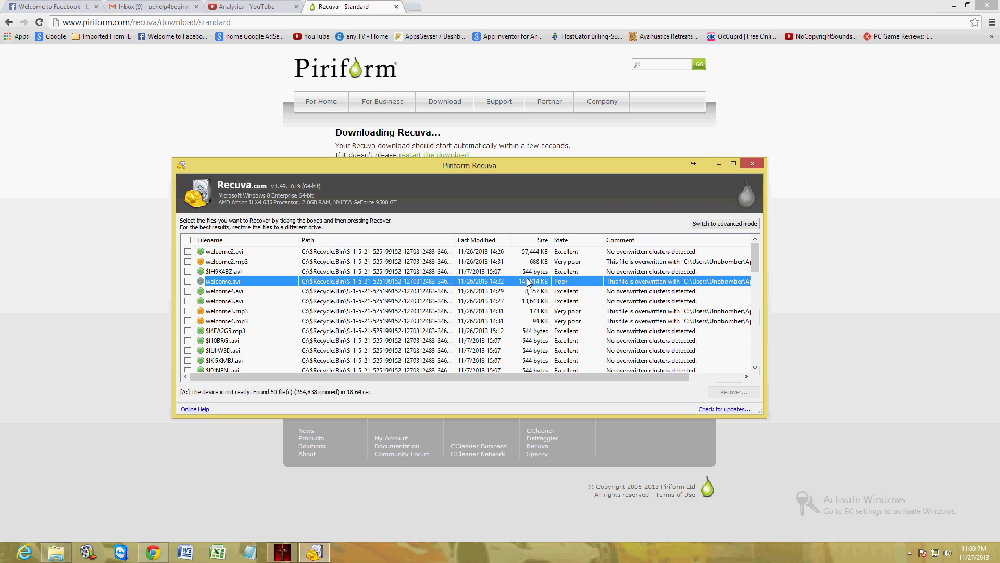
{"action": "left_click", "coordinate": [521, 302]}
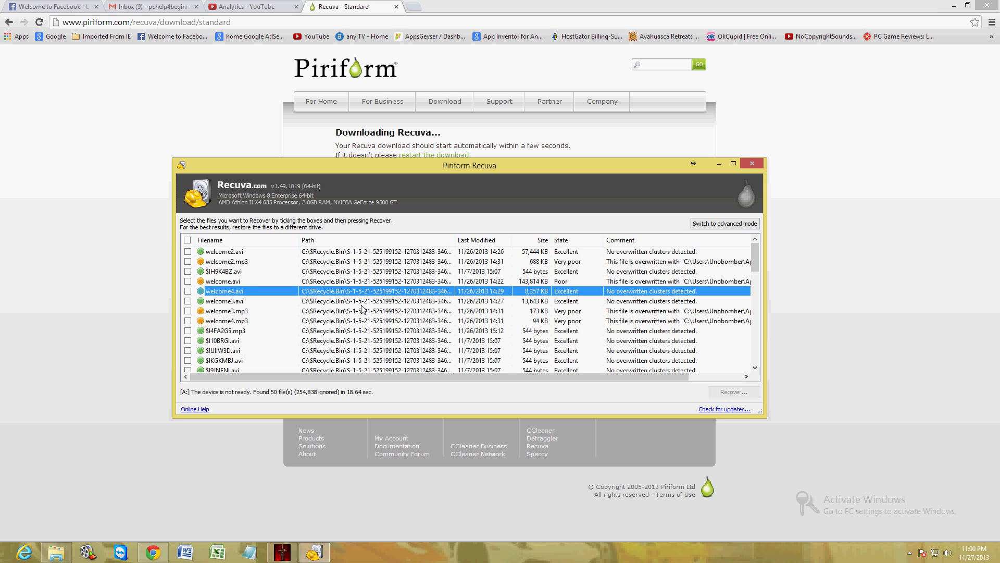
{"action": "left_click", "coordinate": [309, 304]}
{"action": "left_click", "coordinate": [235, 291]}
- Inspect the welcome4.avi and welcome3.avi context menus, toggling welcome4.mp3's recovery checkbox
{"action": "right_click", "coordinate": [235, 295]}
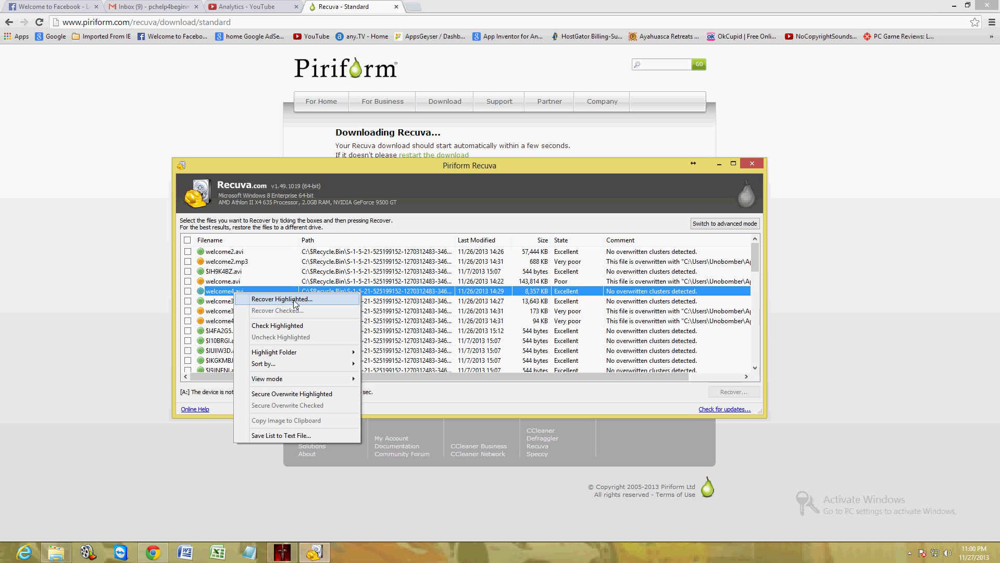
{"action": "left_click", "coordinate": [245, 281]}
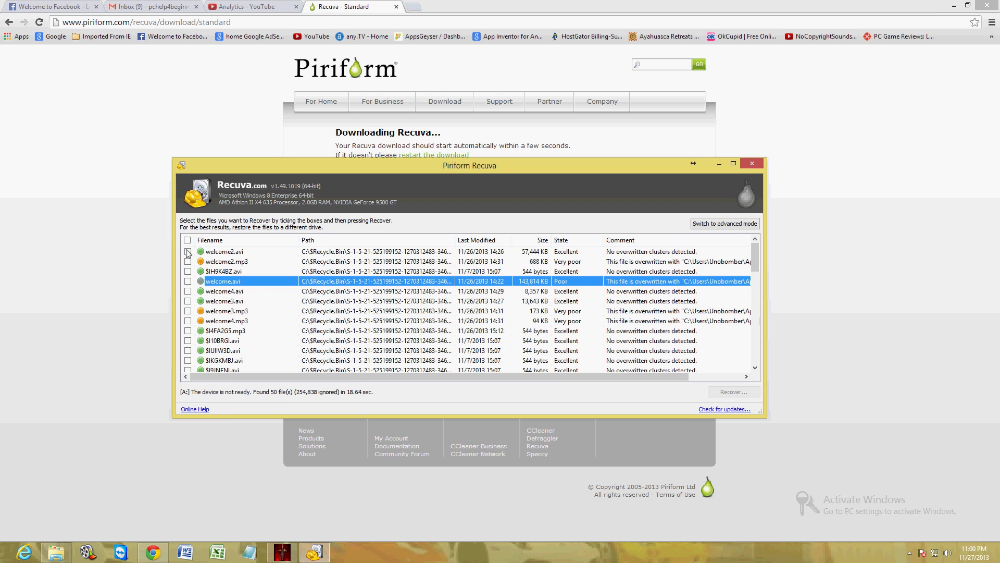
{"action": "left_click", "coordinate": [188, 320]}
{"action": "left_click", "coordinate": [190, 302]}
{"action": "left_click", "coordinate": [187, 321]}
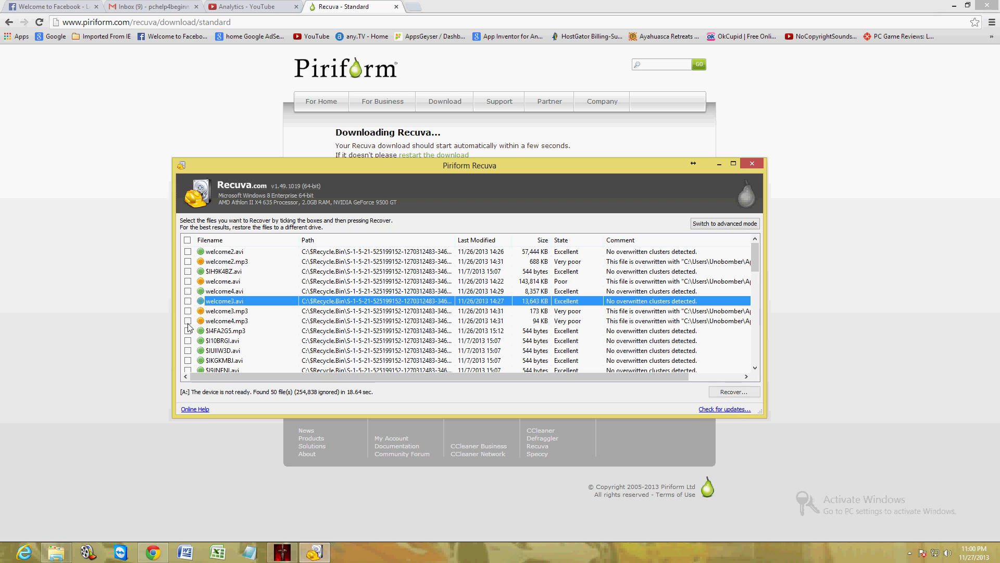
{"action": "right_click", "coordinate": [226, 301]}
{"action": "left_click", "coordinate": [225, 311]}
- Recover welcome4.avi to the Desktop, accepting the same-drive warning
{"action": "right_click", "coordinate": [225, 292]}
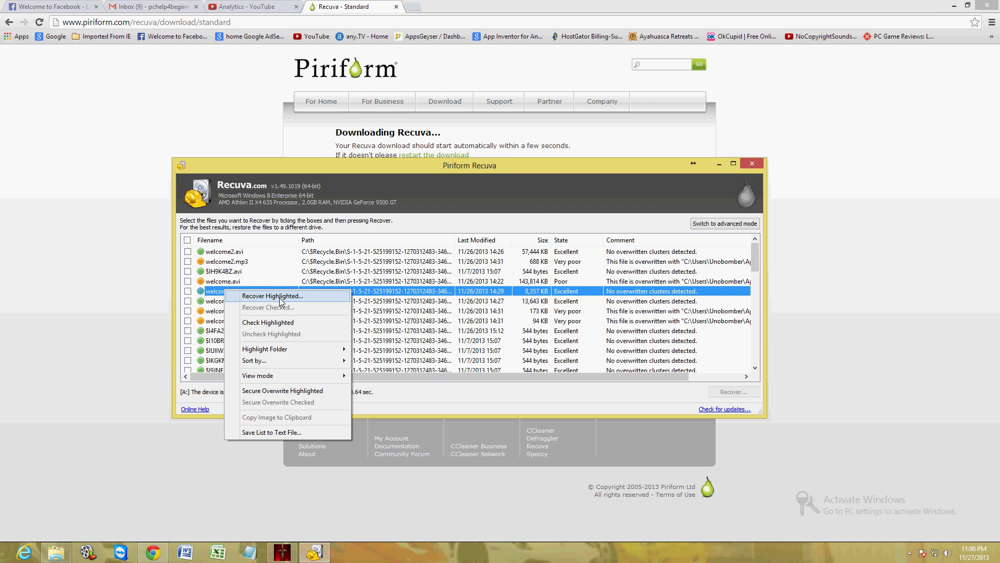
{"action": "left_click", "coordinate": [280, 296]}
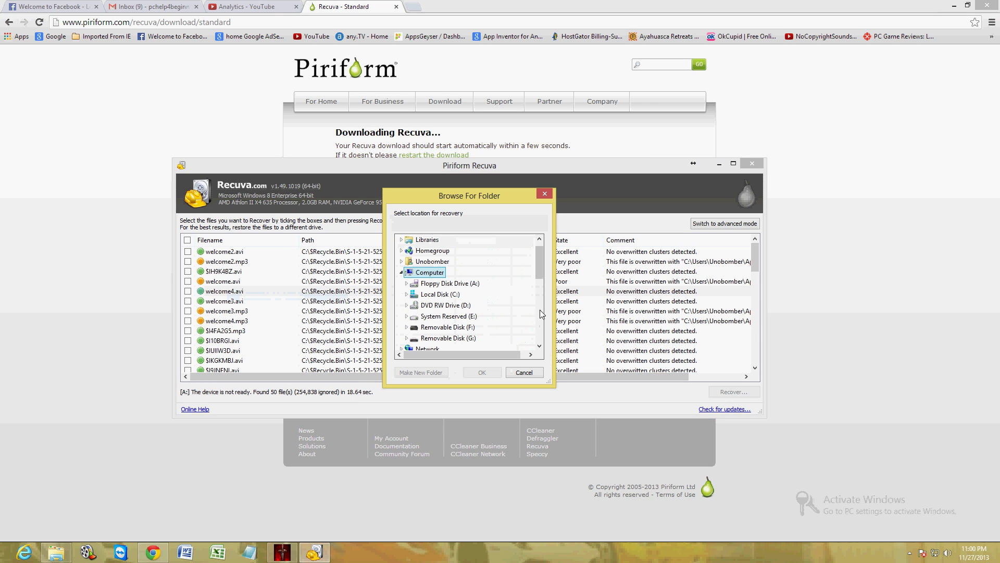
{"action": "left_click_drag", "start_coordinate": [540, 269], "coordinate": [540, 266]}
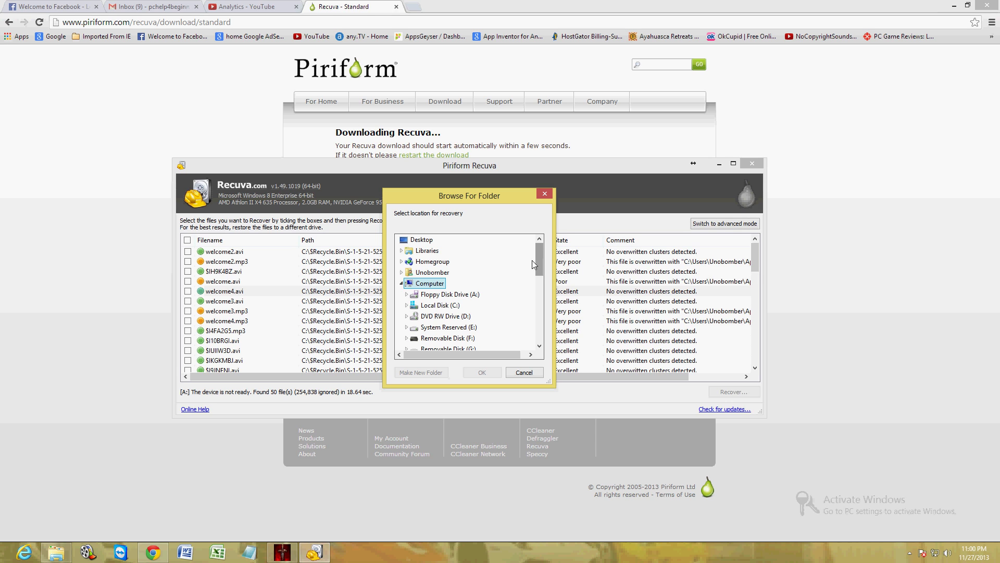
{"action": "left_click", "coordinate": [421, 239]}
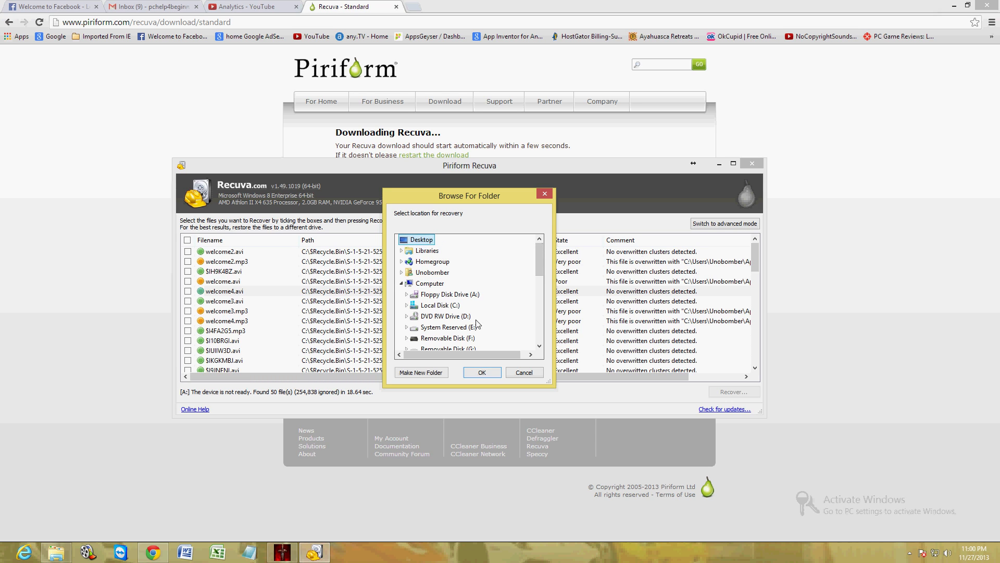
{"action": "left_click", "coordinate": [482, 373]}
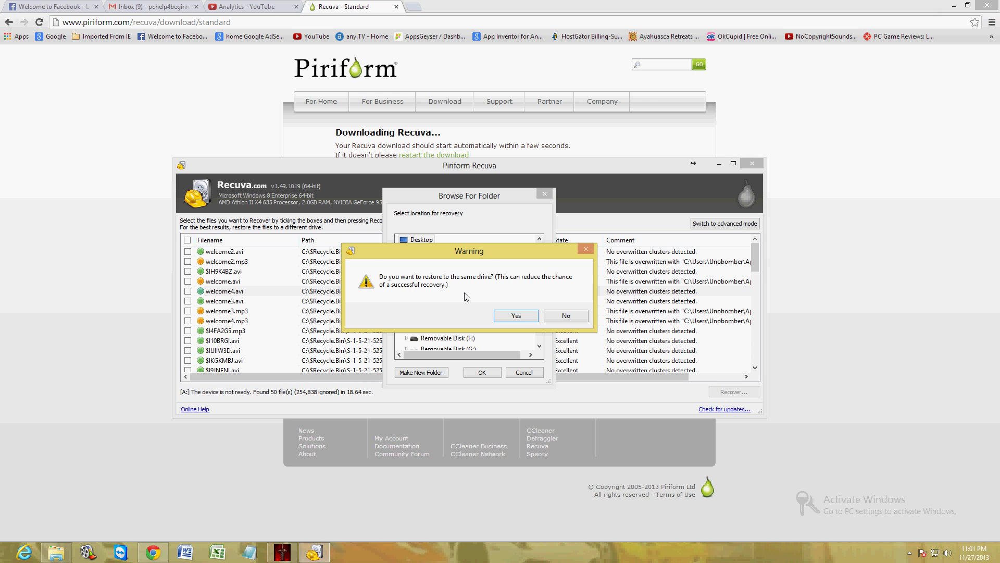
{"action": "left_click", "coordinate": [519, 316]}
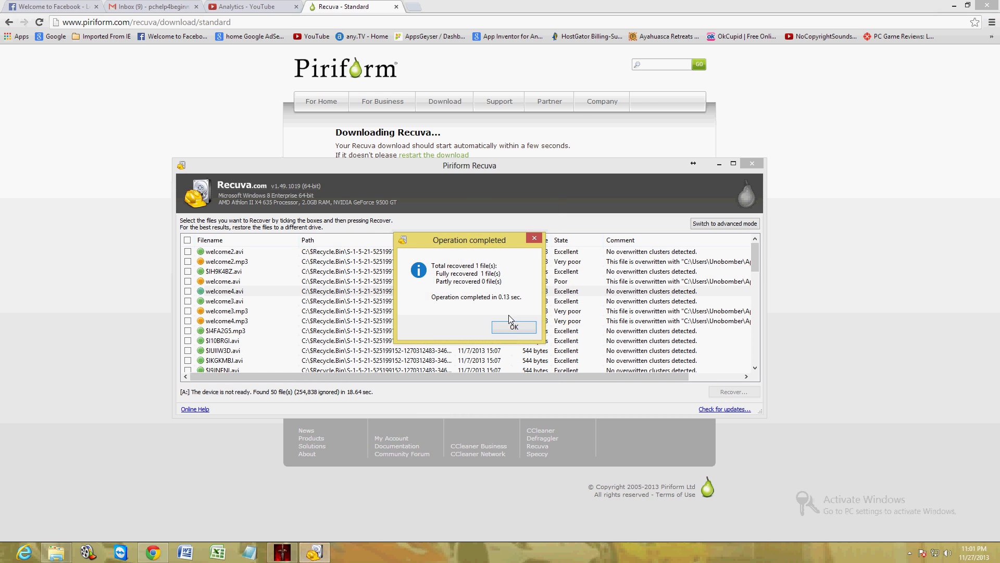
- Close the completion message, minimize Chrome and Recuva, and dismiss welcome4's playback error
{"action": "left_click", "coordinate": [514, 328]}
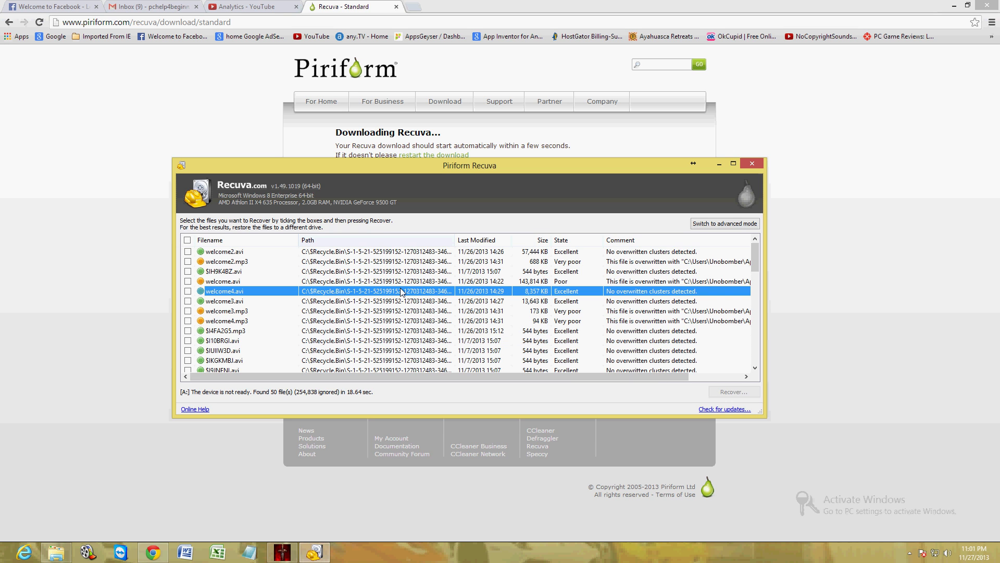
{"action": "left_click", "coordinate": [957, 15]}
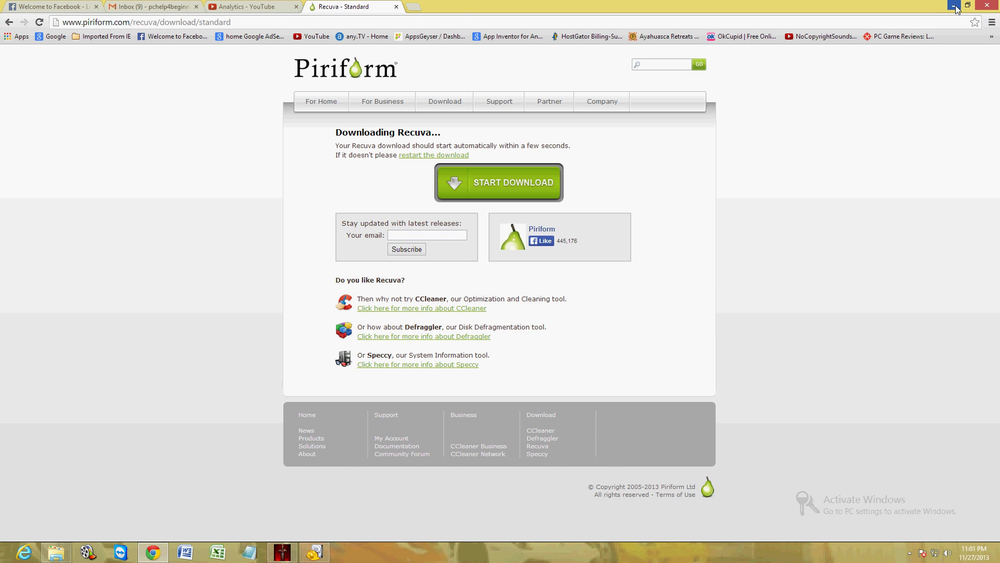
{"action": "left_click", "coordinate": [954, 6]}
{"action": "left_click", "coordinate": [719, 163]}
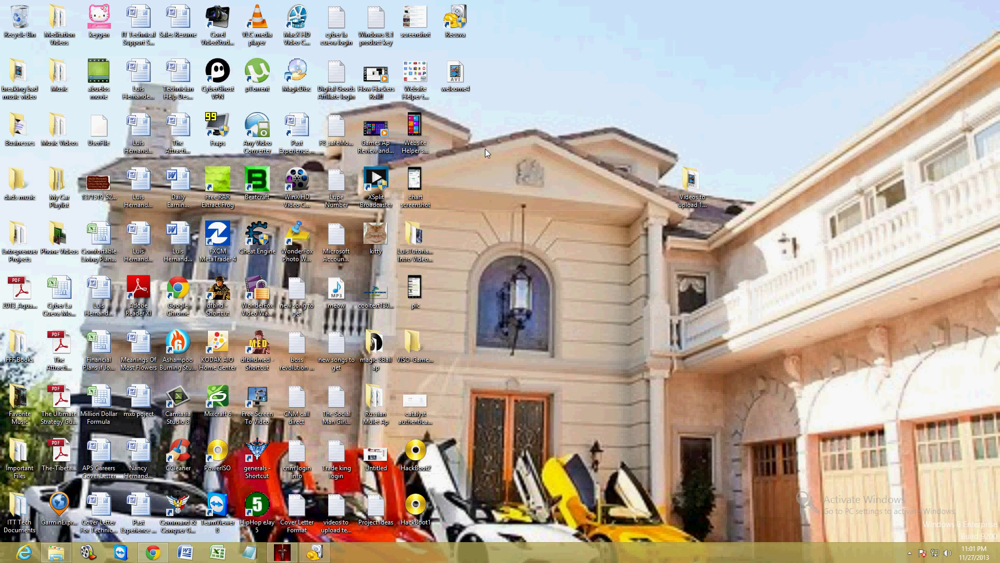
{"action": "left_click_drag", "start_coordinate": [461, 88], "coordinate": [467, 136]}
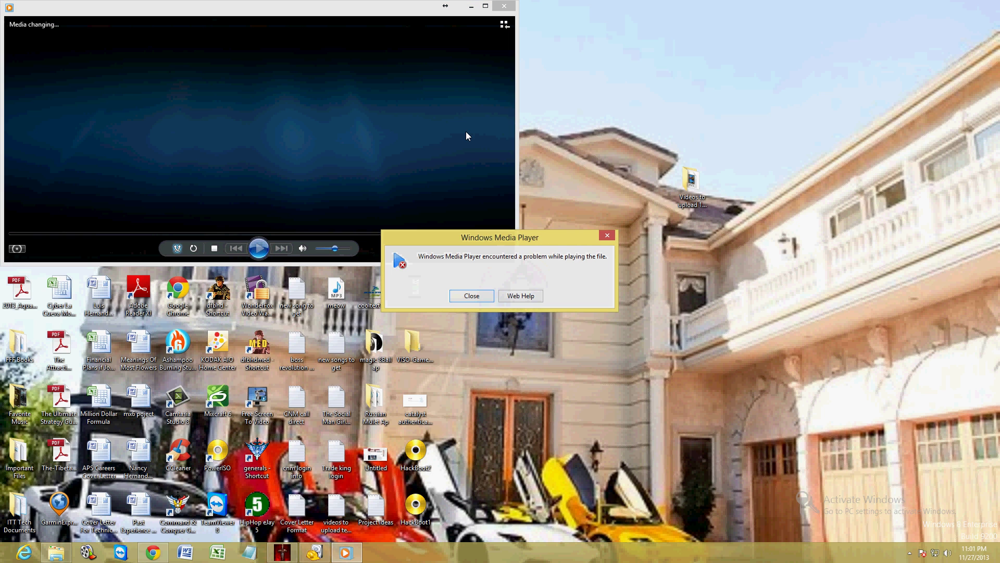
{"action": "left_click", "coordinate": [475, 296]}
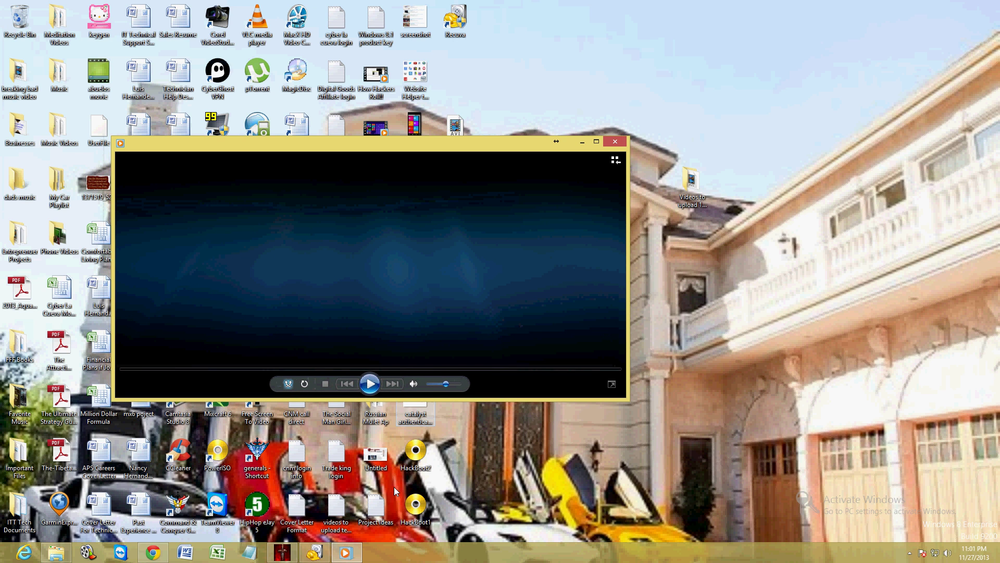
- Bring Recuva back in front of the player and select welcome4.avi
{"action": "left_click", "coordinate": [321, 553]}
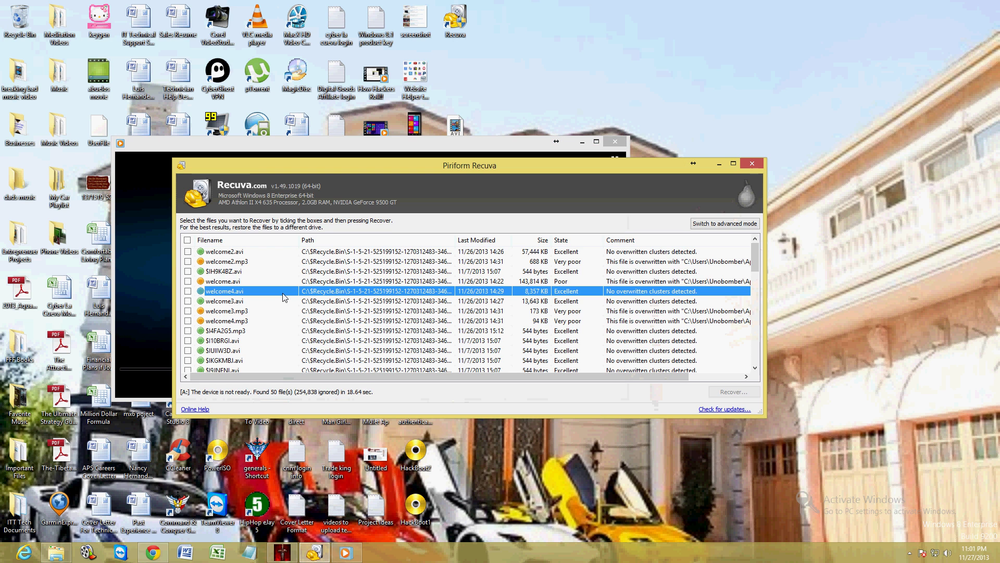
{"action": "left_click", "coordinate": [281, 321]}
{"action": "left_click", "coordinate": [278, 292]}
{"action": "left_click_drag", "start_coordinate": [756, 262], "coordinate": [757, 263]}
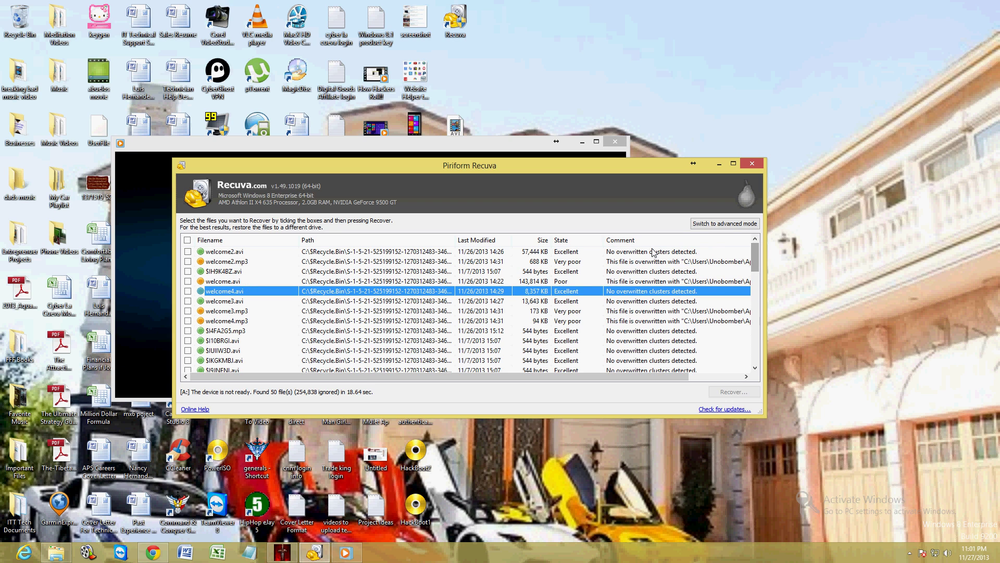
- Recover welcome3.avi to the Desktop, accept the same-drive warning, and select the recovered file
{"action": "left_click", "coordinate": [237, 302]}
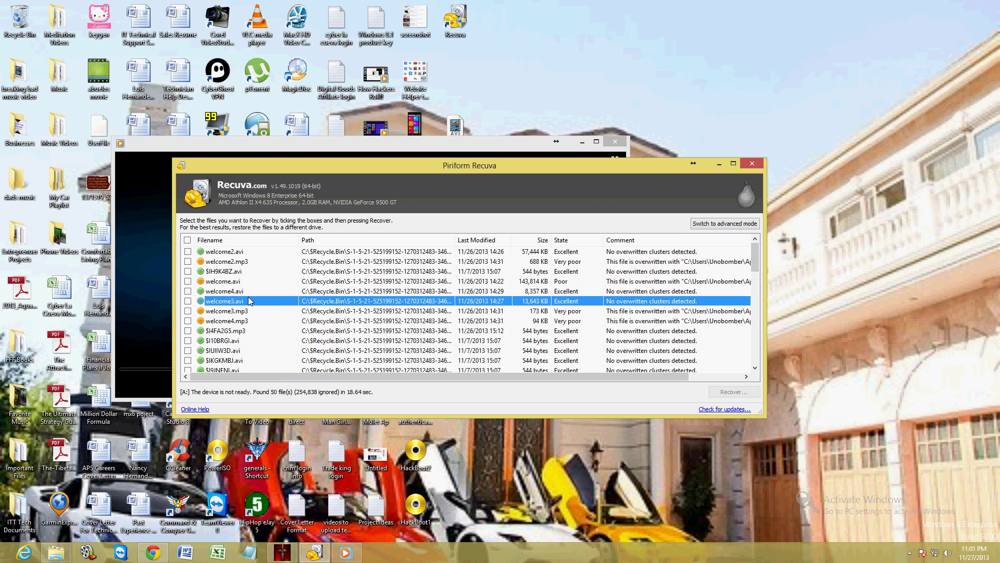
{"action": "right_click", "coordinate": [237, 304]}
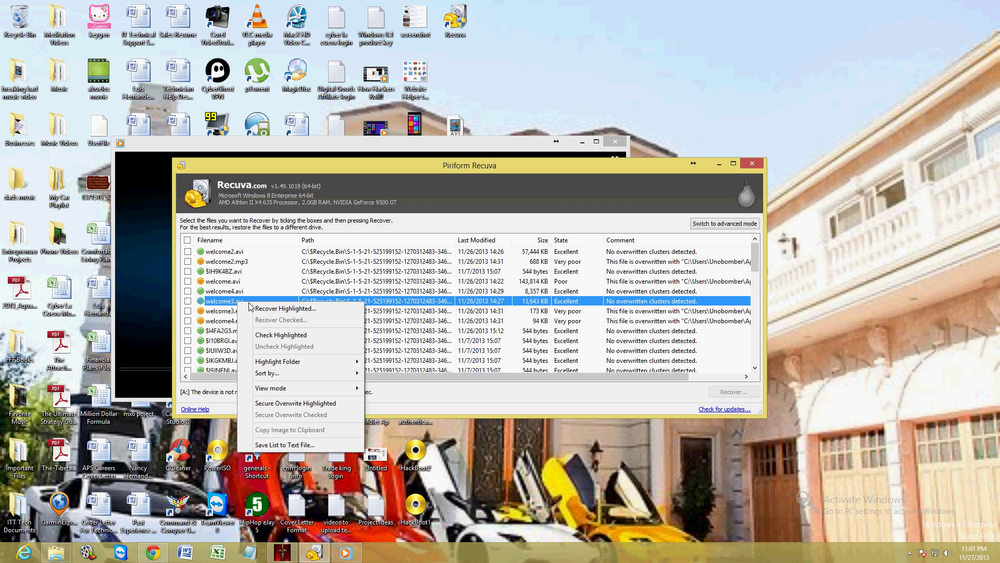
{"action": "left_click", "coordinate": [278, 311]}
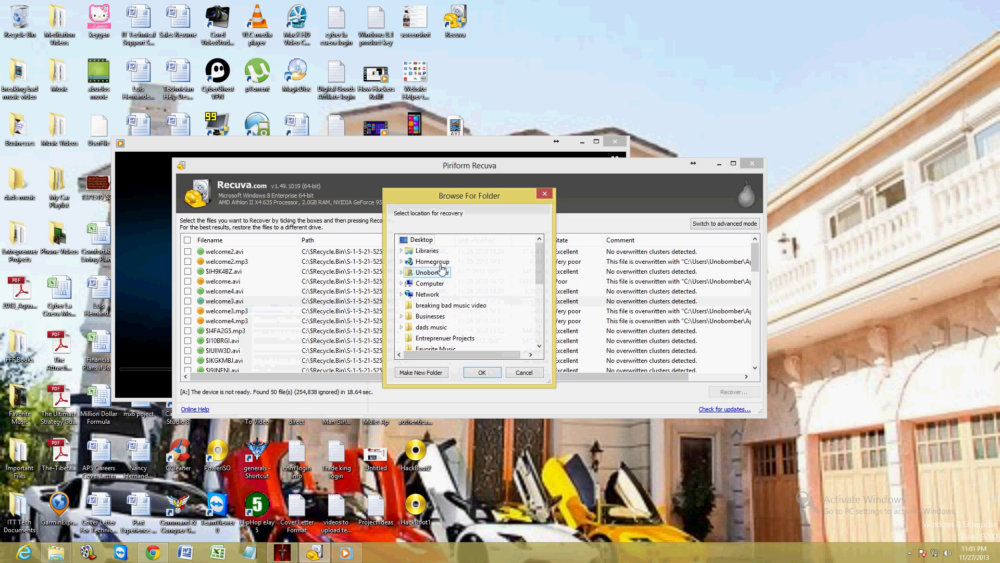
{"action": "left_click", "coordinate": [490, 373]}
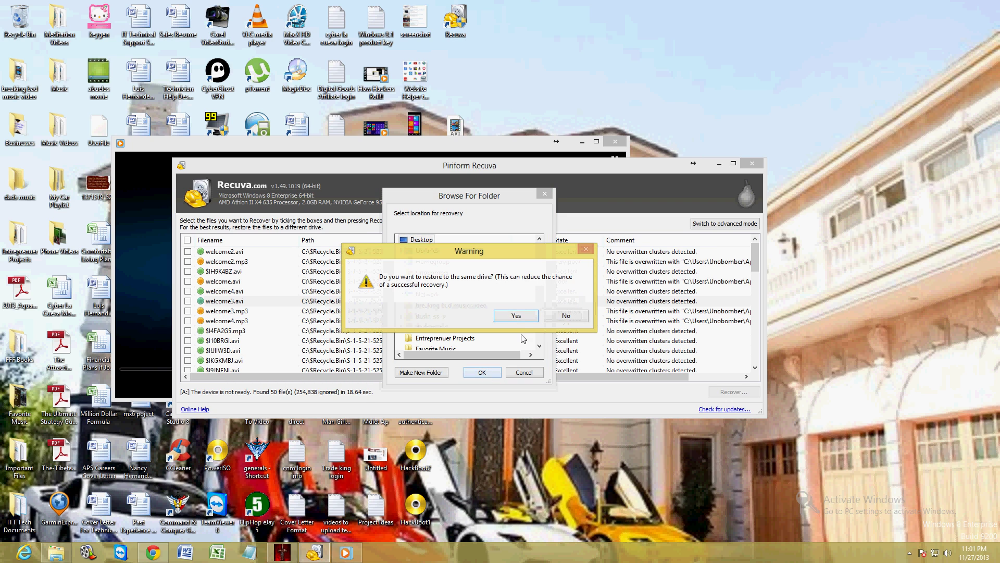
{"action": "left_click", "coordinate": [523, 318]}
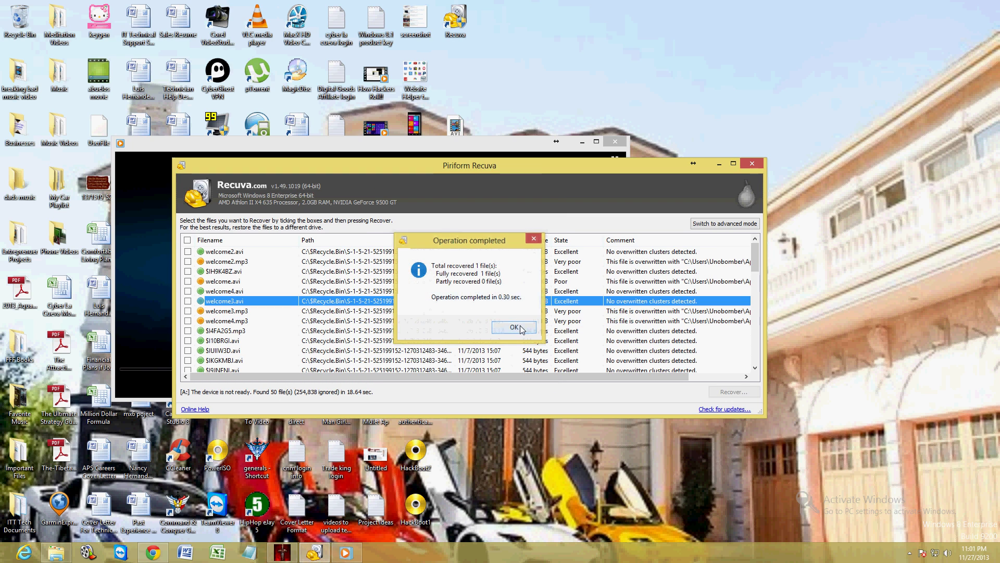
{"action": "left_click", "coordinate": [521, 320]}
{"action": "left_click_drag", "start_coordinate": [480, 166], "coordinate": [478, 171]}
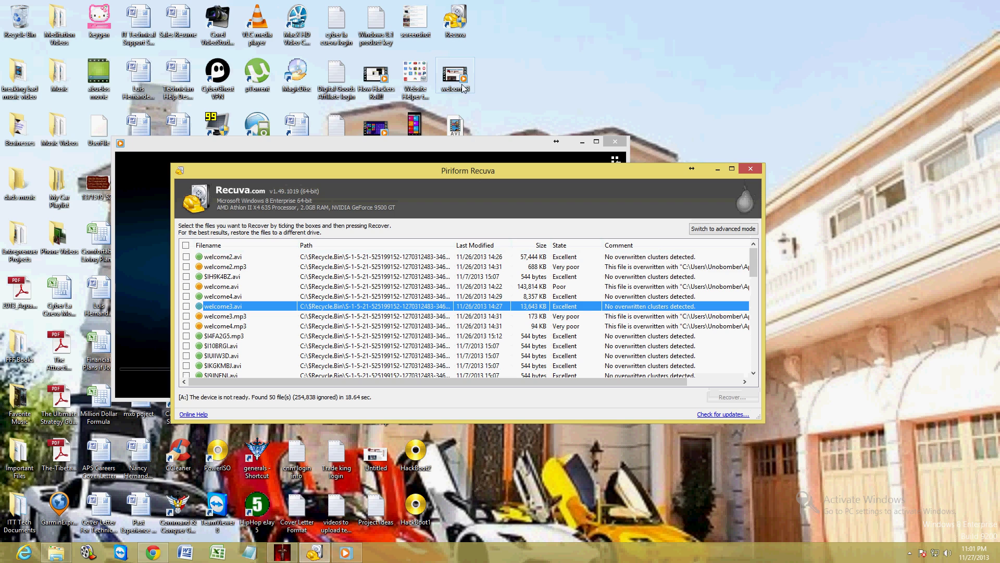
{"action": "left_click", "coordinate": [451, 88]}
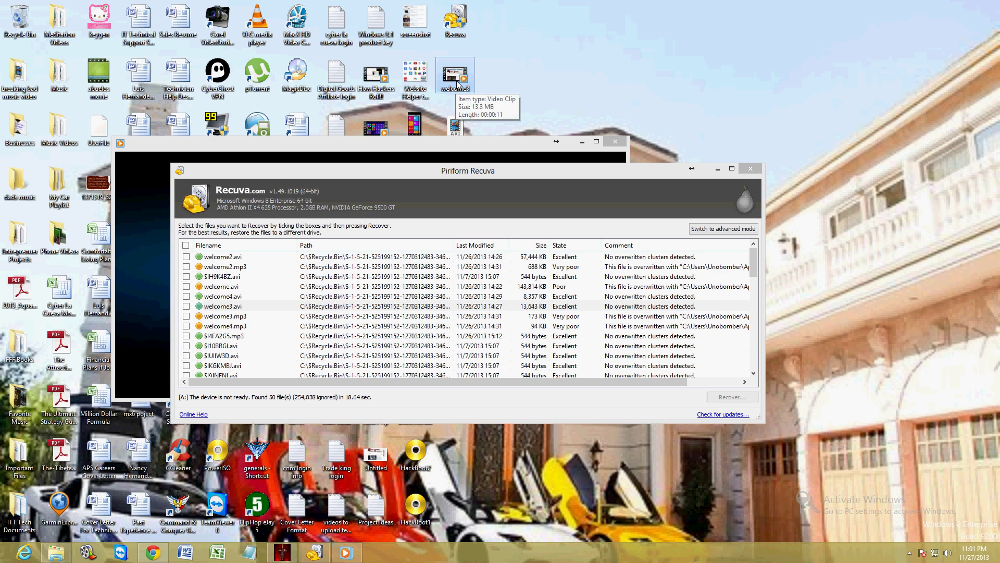
- Play the recovered welcome3 clip, raise the volume slightly, then pause it
{"action": "double_click", "coordinate": [457, 85]}
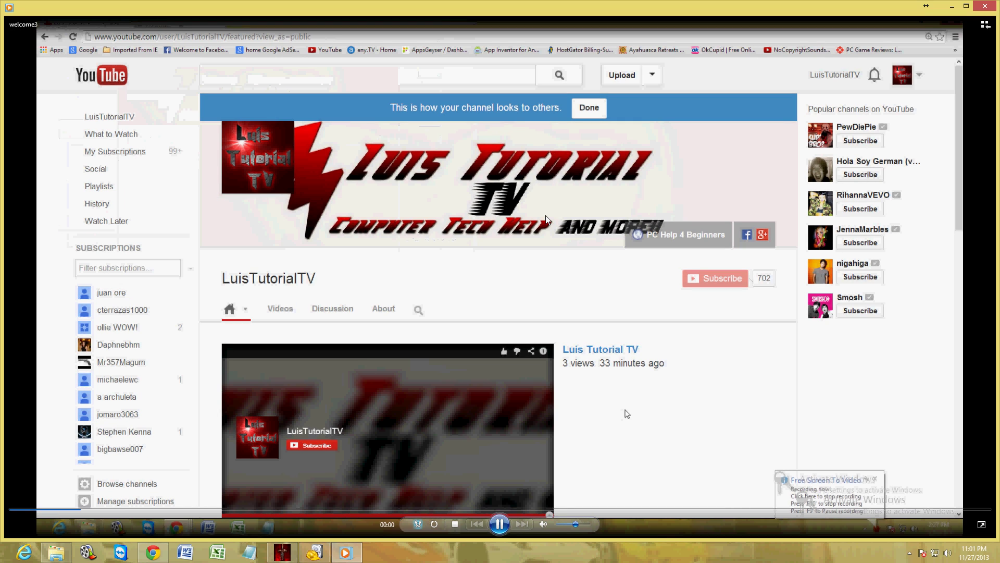
{"action": "left_click", "coordinate": [588, 524]}
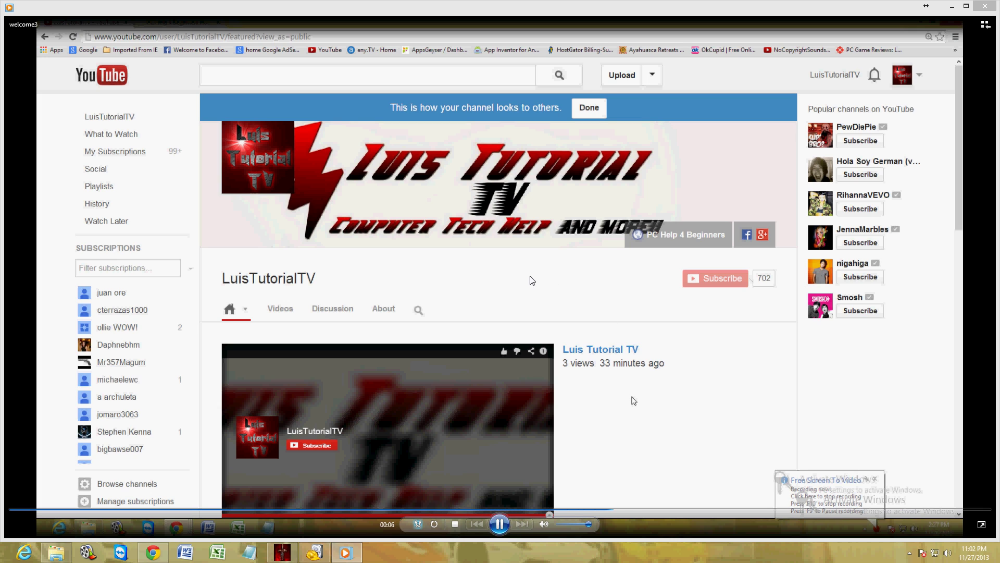
{"action": "left_click", "coordinate": [501, 525]}
- Close Windows Media Player, nudge the Recuva window lower, and select welcome4.avi in the results
{"action": "left_click", "coordinate": [985, 6]}
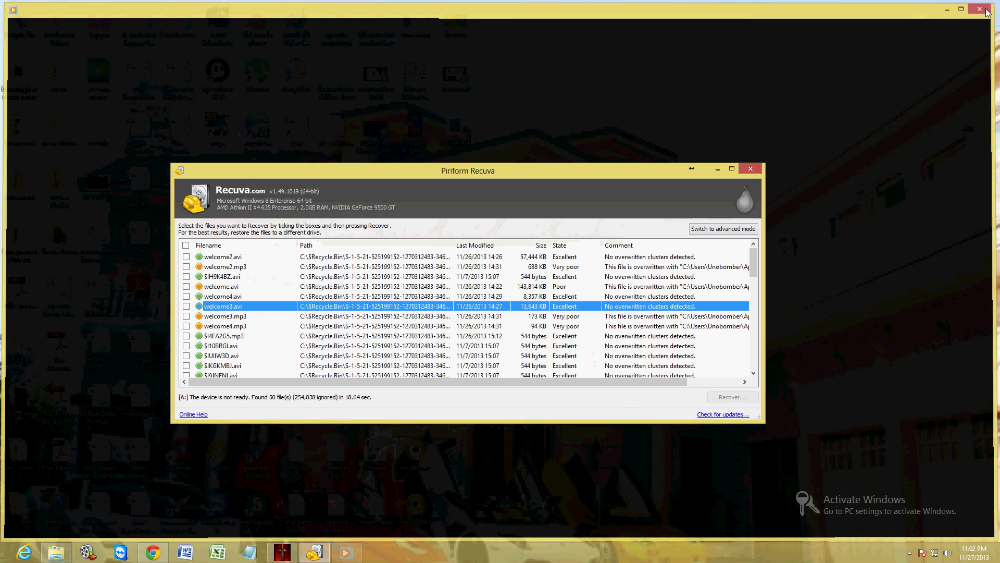
{"action": "left_click_drag", "start_coordinate": [488, 175], "coordinate": [492, 186]}
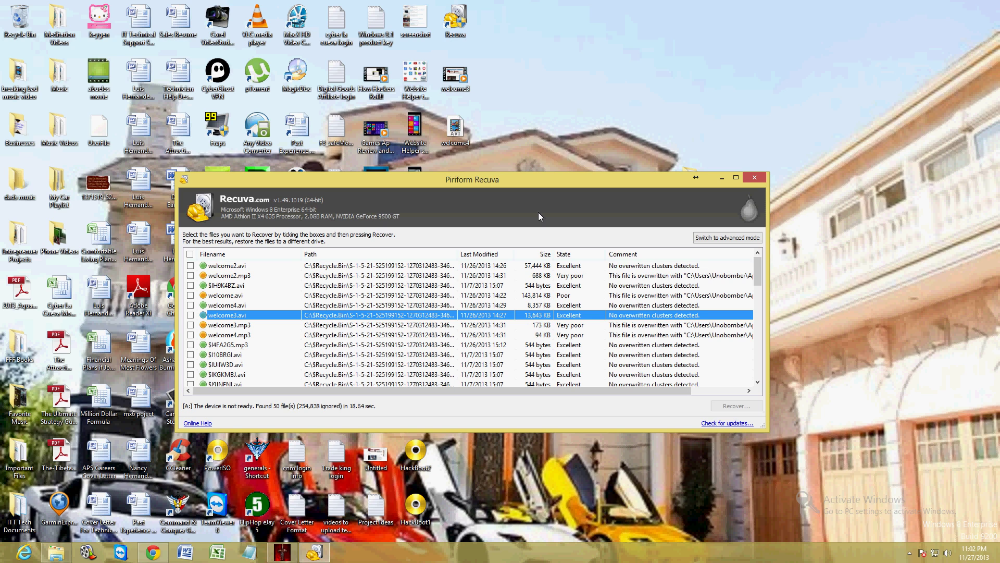
{"action": "left_click", "coordinate": [556, 305]}
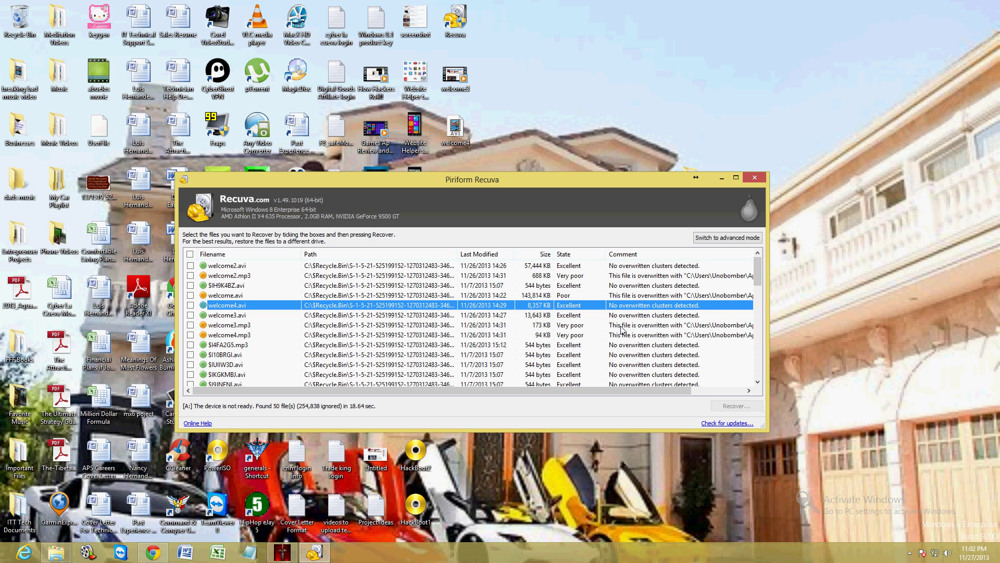